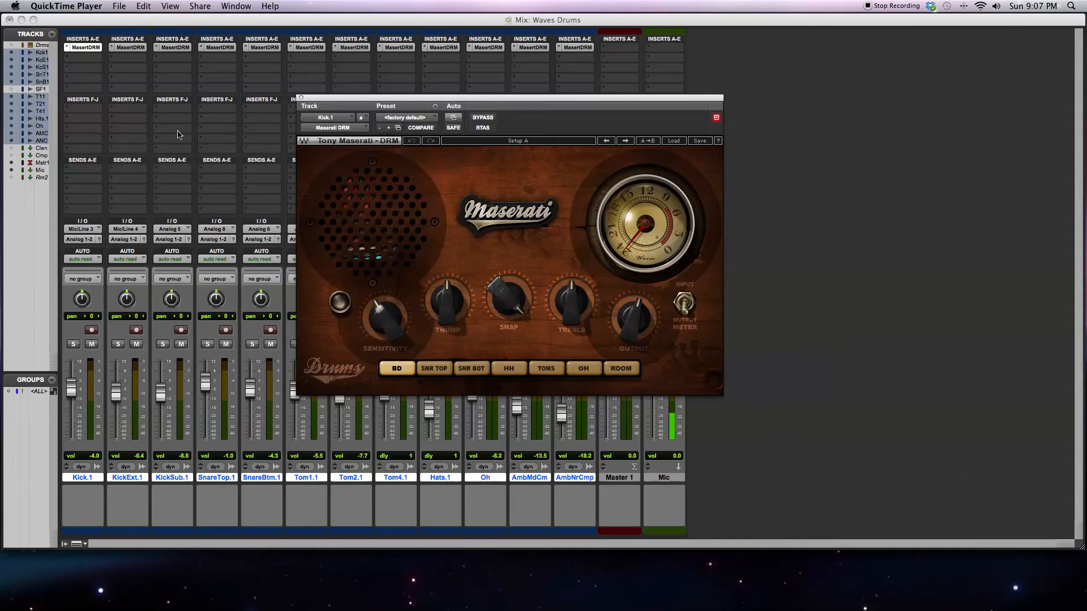
# Step: Review the Maserati DRM settings on the Kick.1, SnareTop.1, AmbMdCm and Oh tracks, and close the plug-in window
pyautogui.click(301, 97)
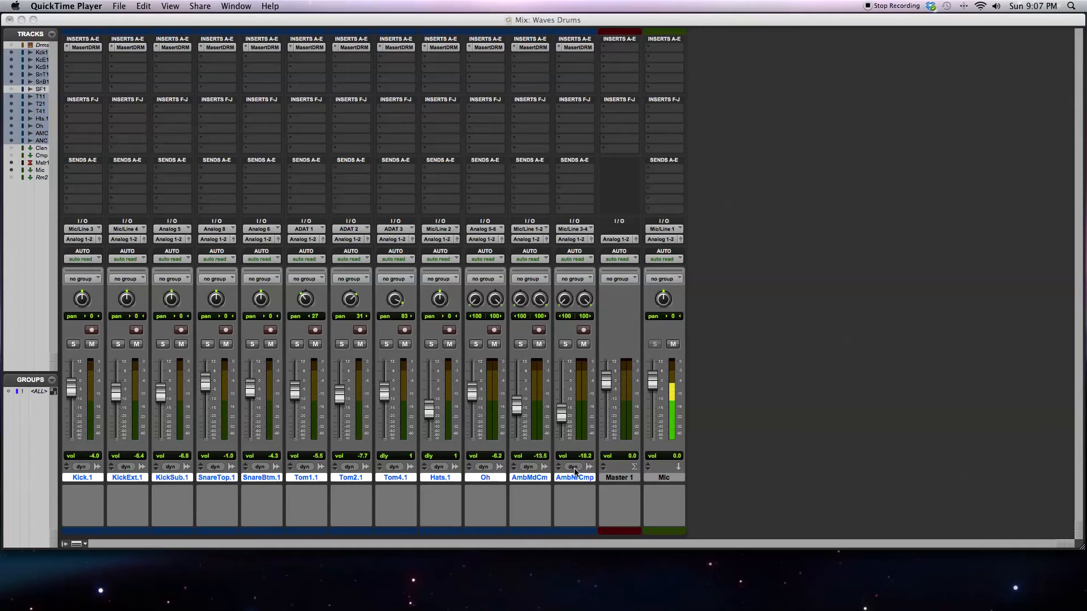
pyautogui.click(88, 48)
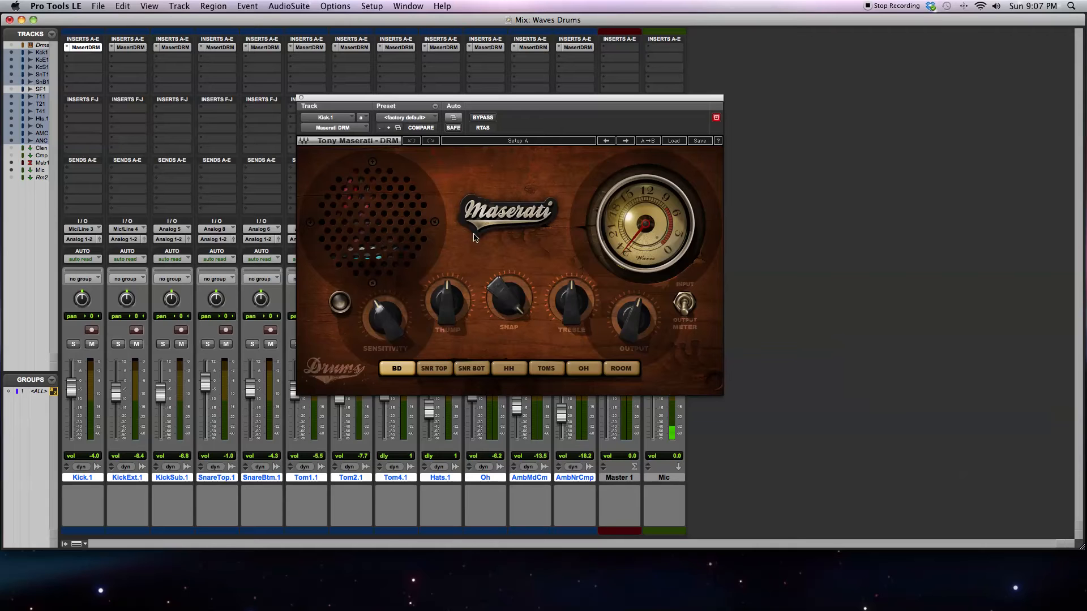
pyautogui.click(215, 48)
pyautogui.click(434, 369)
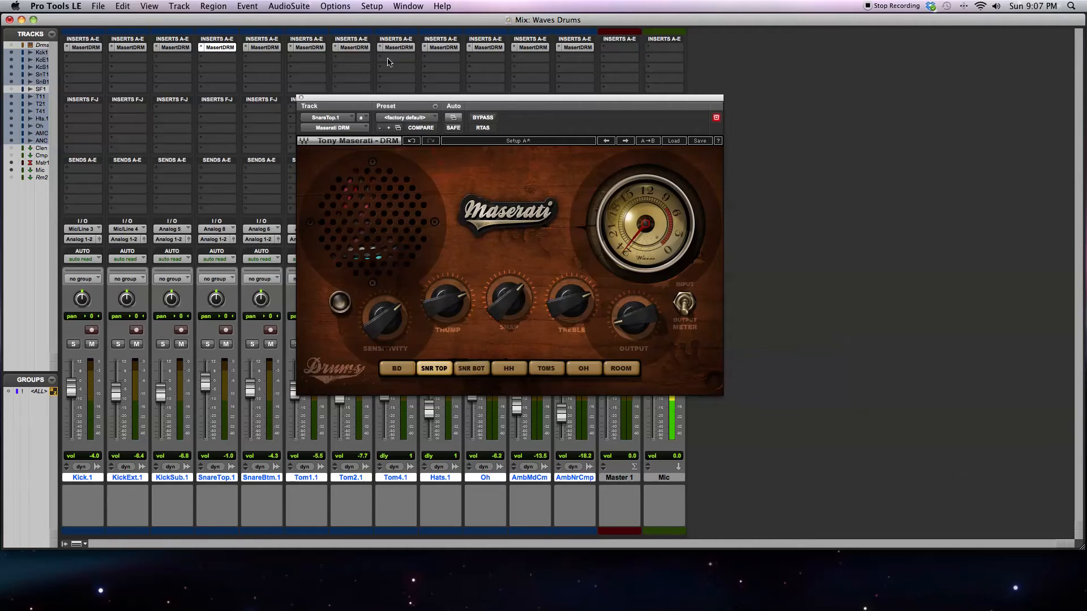
pyautogui.click(545, 49)
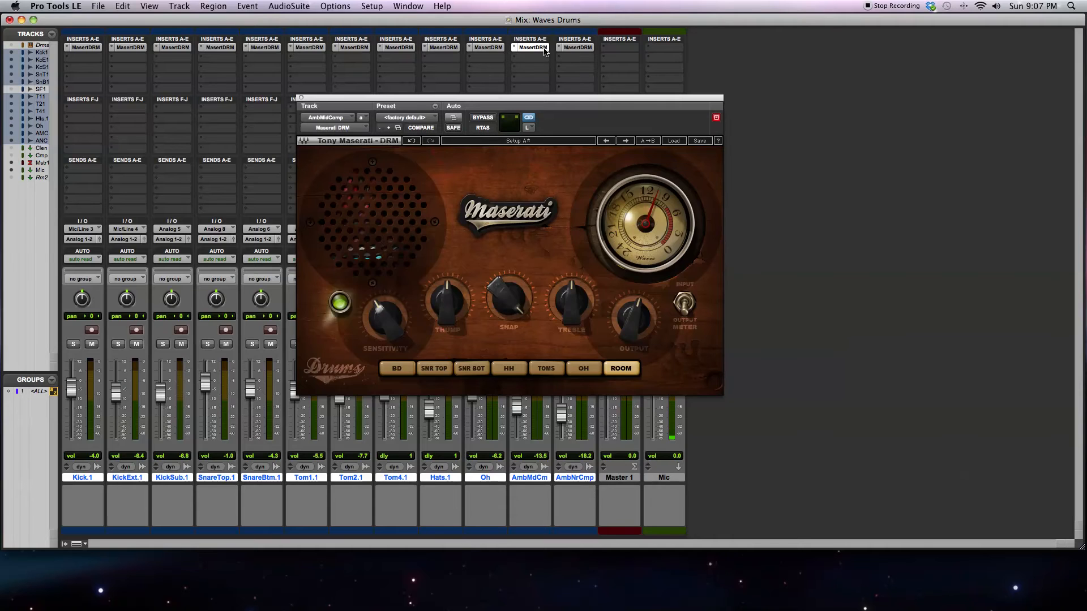
pyautogui.click(489, 47)
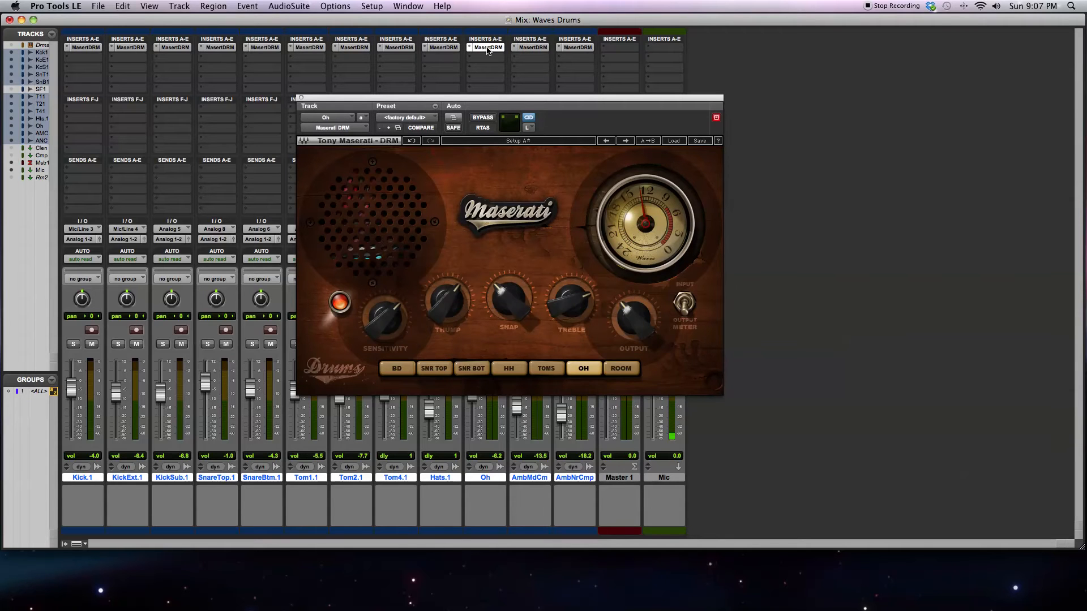
pyautogui.click(300, 98)
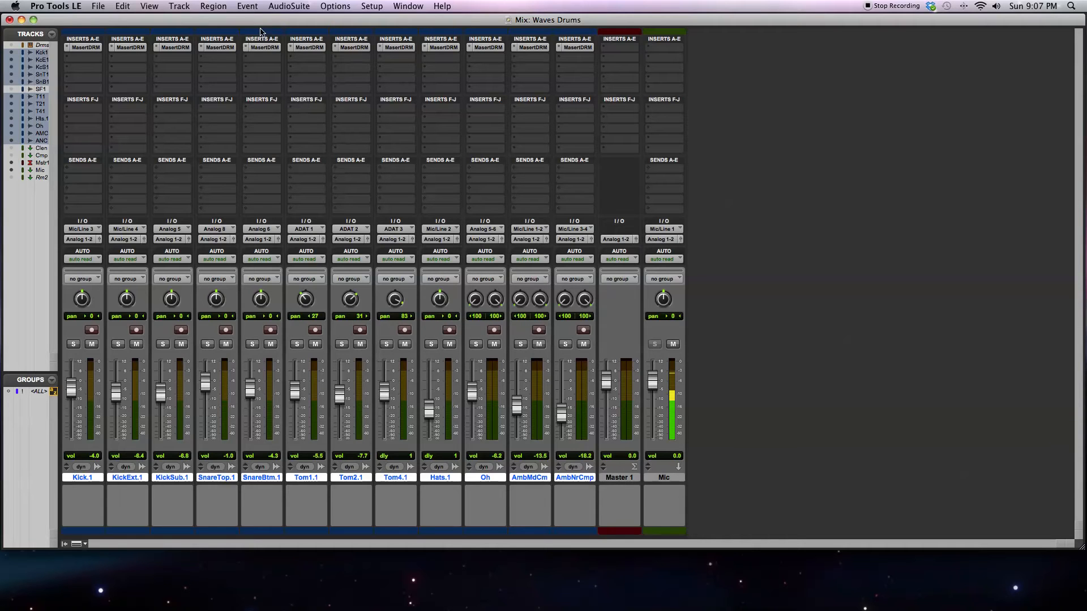
# Step: Compare the full drum mix with and without processing by bypassing and re-enabling the Maserati DRM inserts on all drum tracks three times
pyautogui.rightClick(271, 48)
pyautogui.keyDown('alt'); pyautogui.click(270, 48); pyautogui.keyUp('alt')
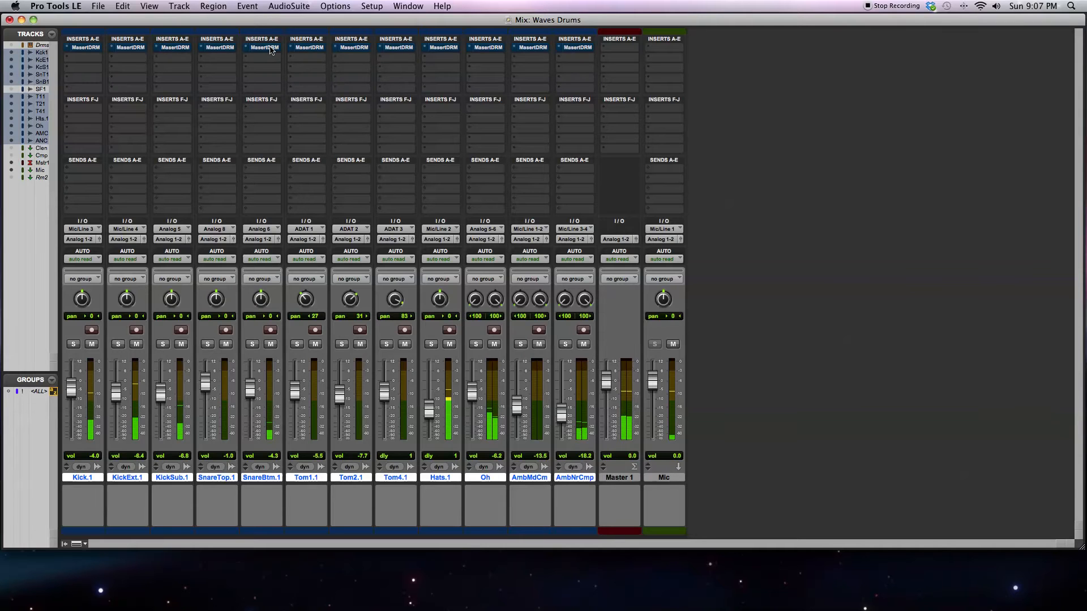
pyautogui.rightClick(264, 48)
pyautogui.keyDown('alt'); pyautogui.click(265, 48); pyautogui.keyUp('alt')
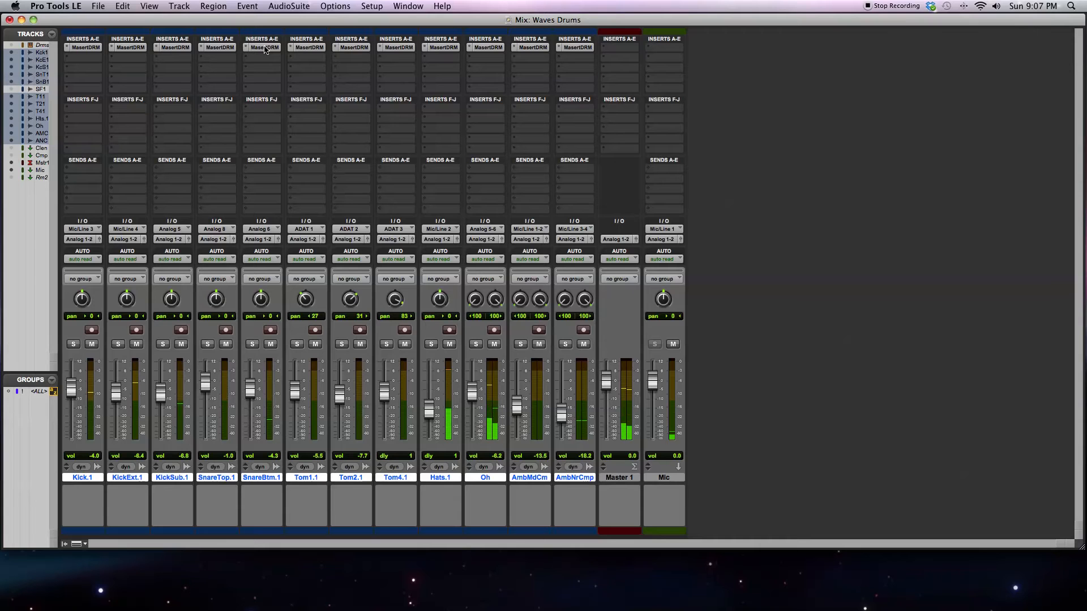
pyautogui.rightClick(265, 49)
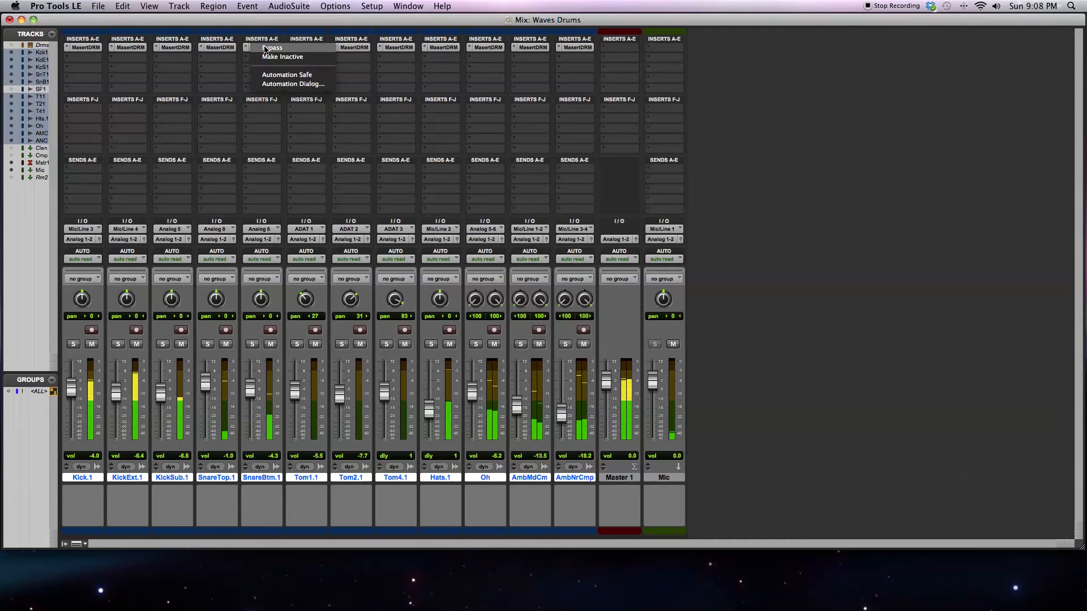
pyautogui.keyDown('alt'); pyautogui.click(264, 49); pyautogui.keyUp('alt')
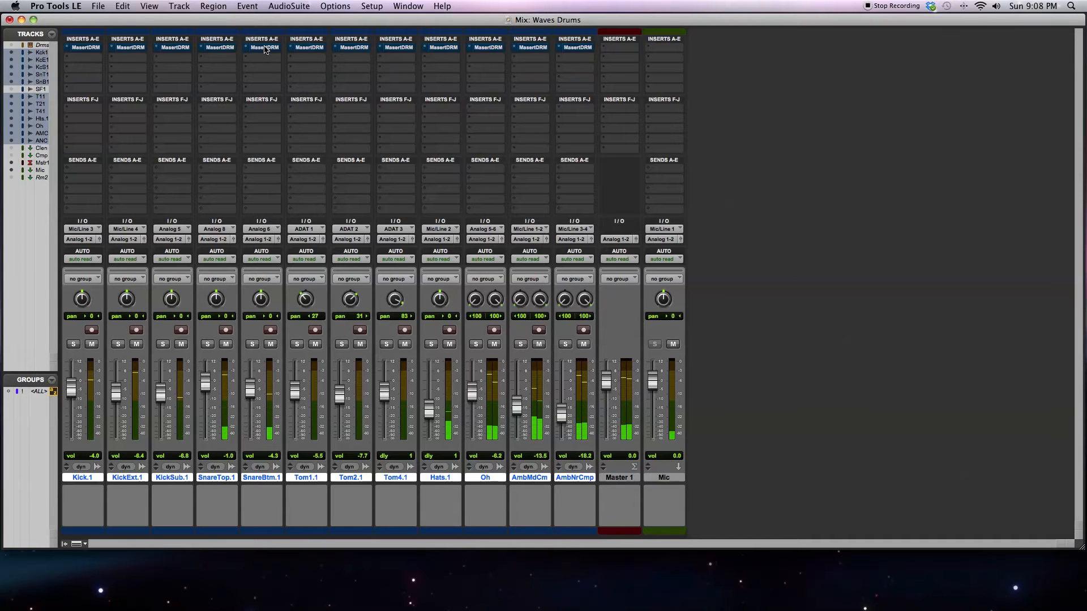
pyautogui.rightClick(265, 49)
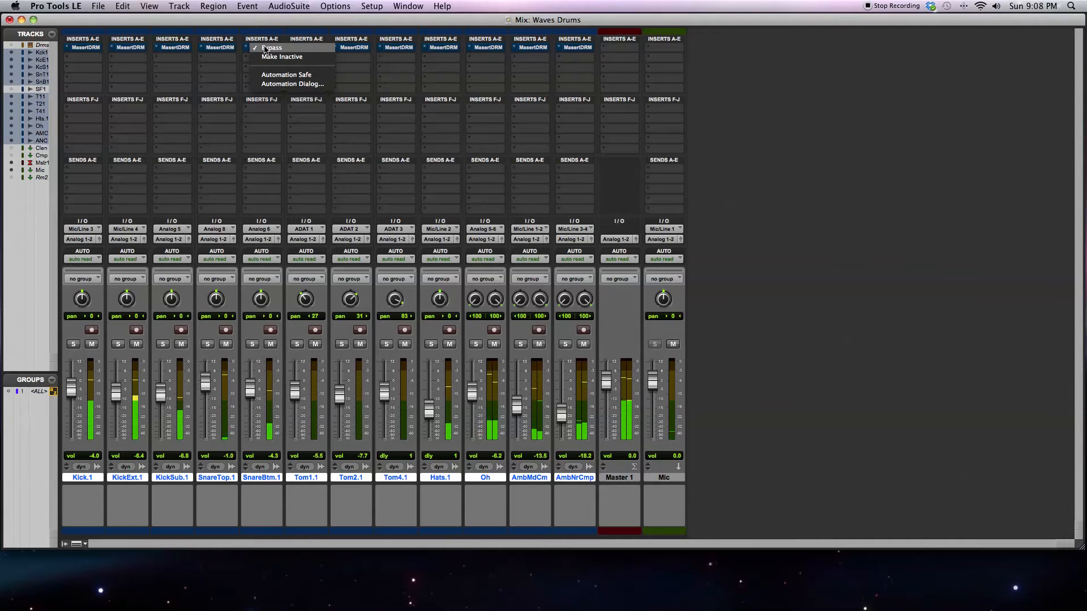
pyautogui.keyDown('alt'); pyautogui.click(264, 49); pyautogui.keyUp('alt')
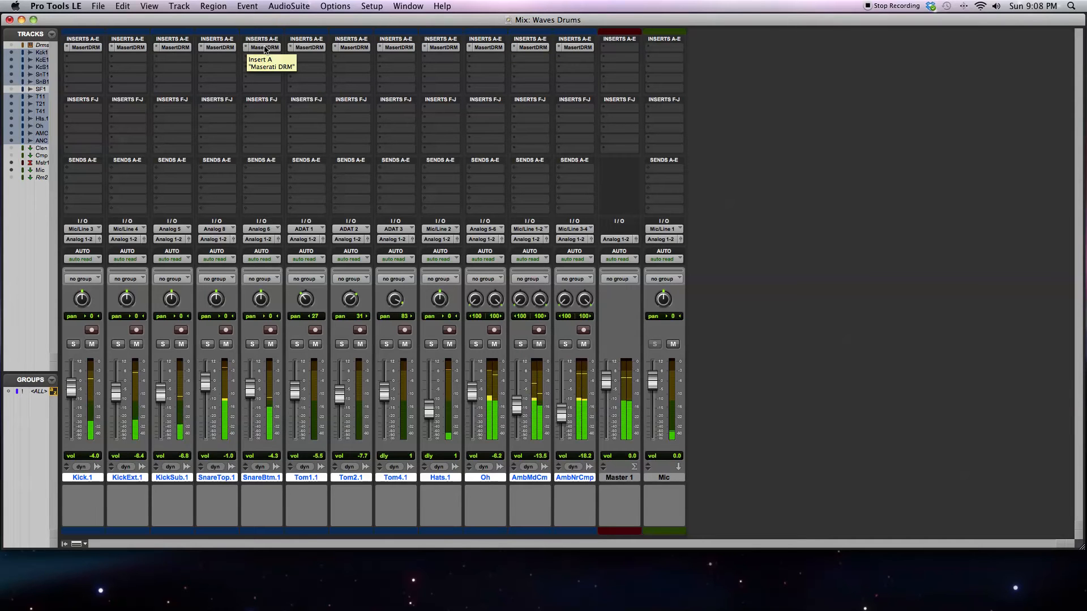
pyautogui.rightClick(264, 49)
pyautogui.keyDown('alt'); pyautogui.click(265, 48); pyautogui.keyUp('alt')
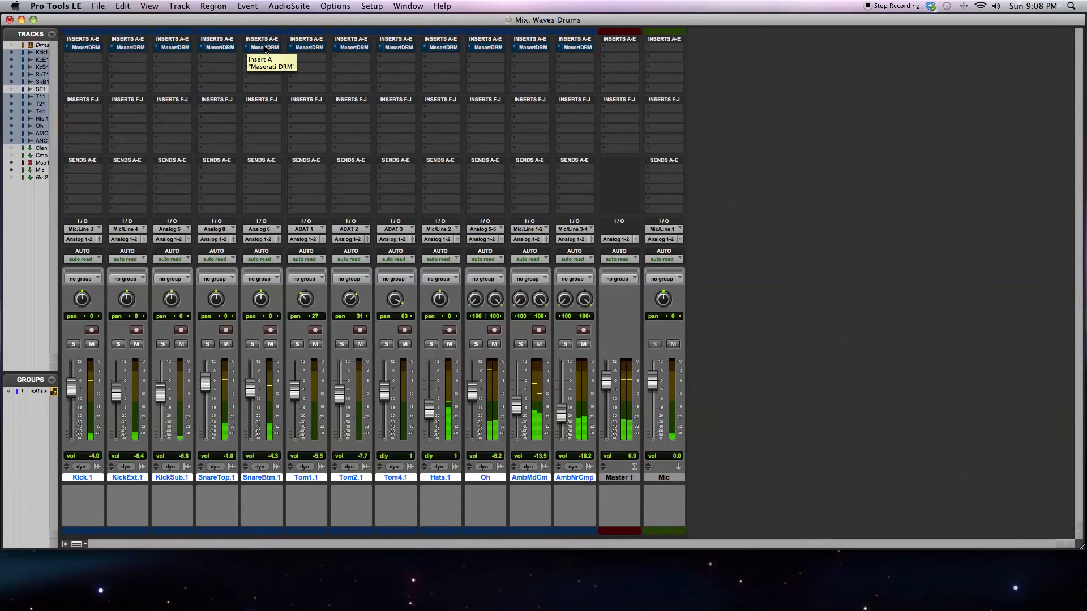
pyautogui.rightClick(264, 48)
pyautogui.keyDown('alt'); pyautogui.click(264, 48); pyautogui.keyUp('alt')
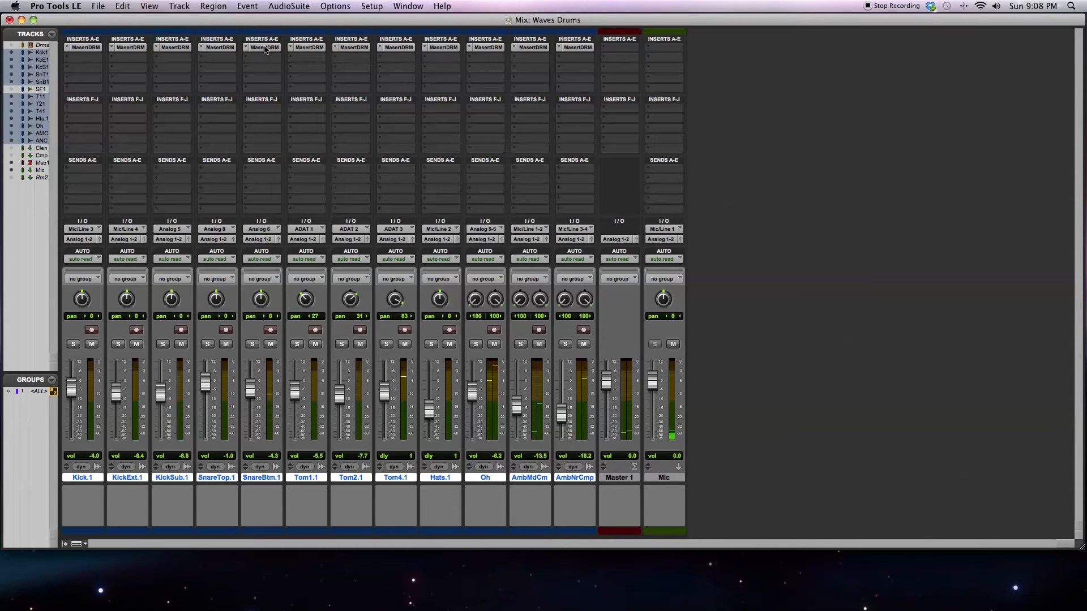
# Step: Inspect the Maserati DRM settings on Kick.1, SnareTop.1 and SnareBtm.1, and close the plug-in window
pyautogui.click(91, 48)
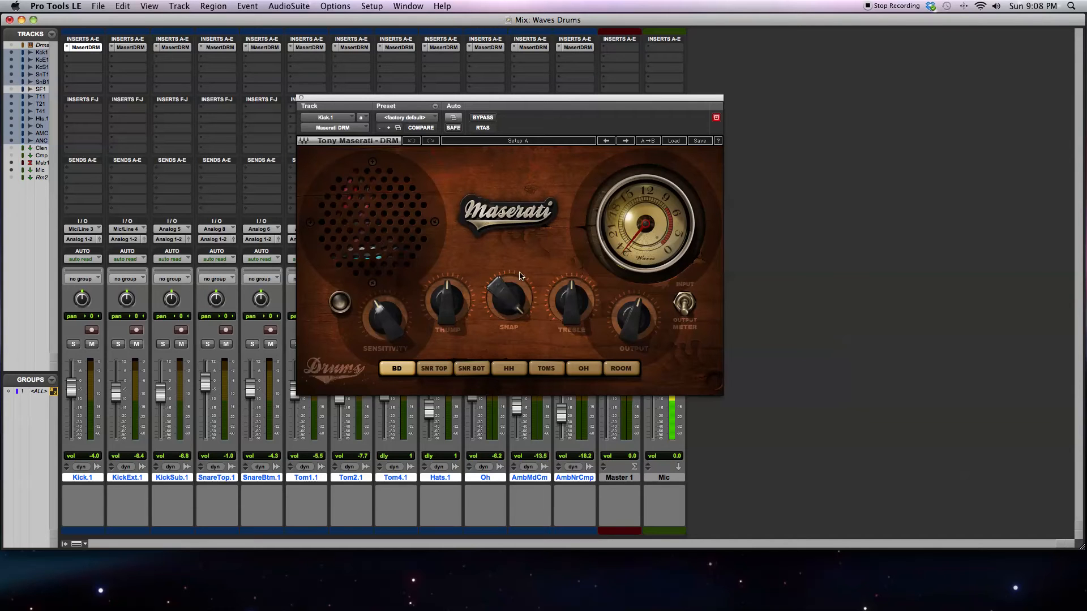
pyautogui.click(218, 49)
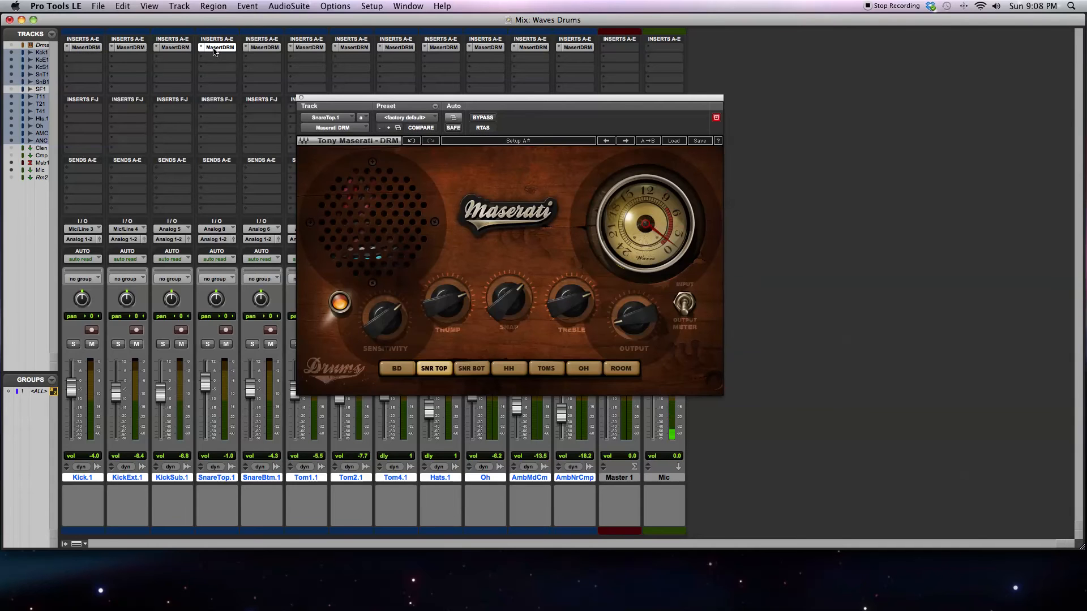
pyautogui.click(263, 47)
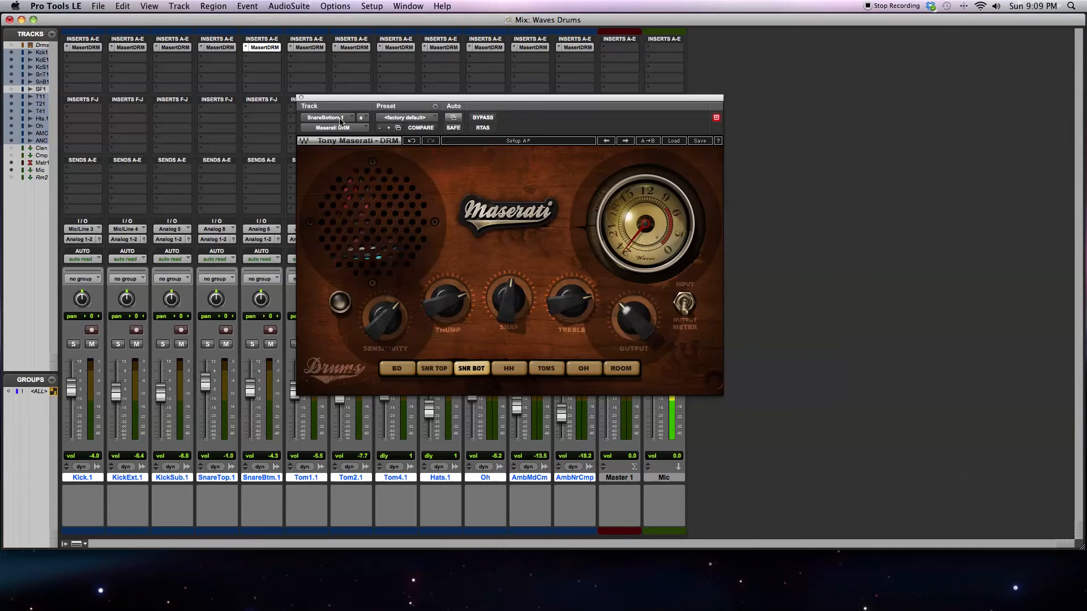
pyautogui.click(301, 99)
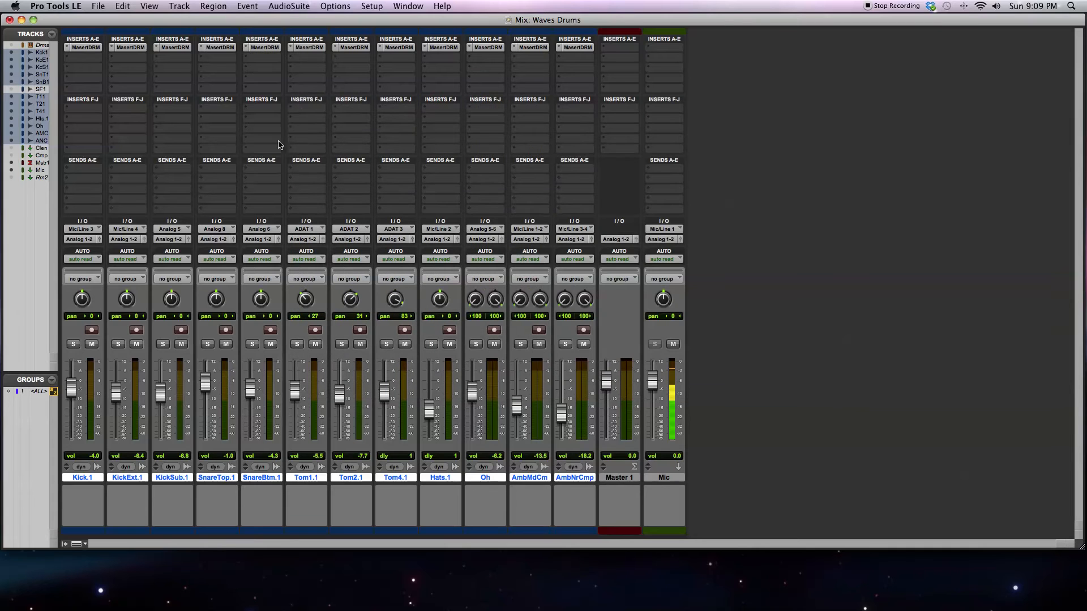
# Step: Solo Kick.1, KickExt.1 and KickSub.1, and compare them by bypassing and re-enabling all Maserati DRM inserts twice
pyautogui.click(162, 344)
pyautogui.click(117, 344)
pyautogui.click(73, 344)
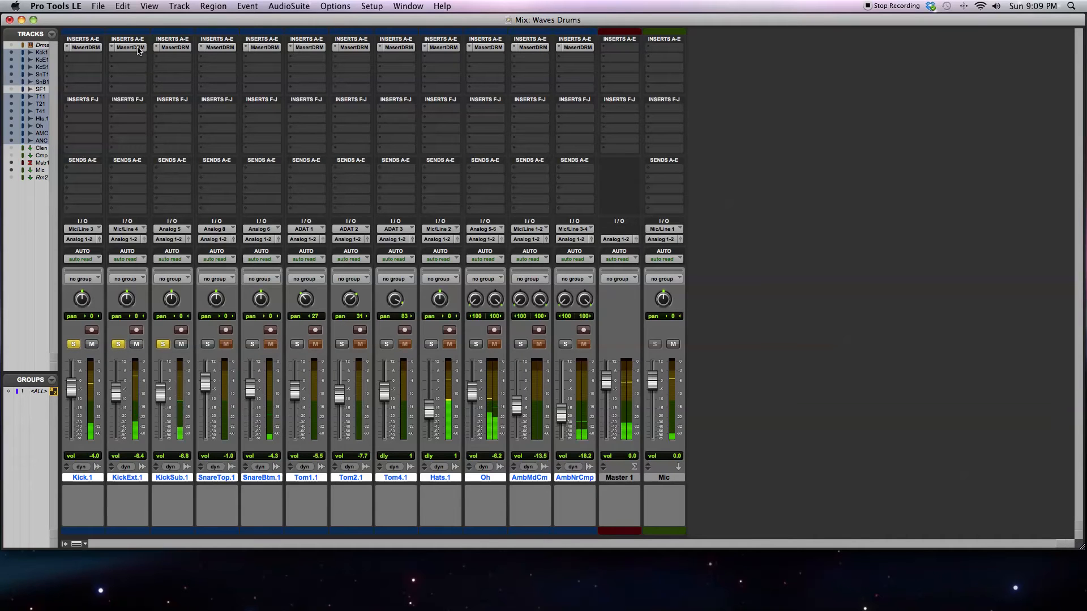
pyautogui.rightClick(136, 48)
pyautogui.keyDown('alt'); pyautogui.click(137, 48); pyautogui.keyUp('alt')
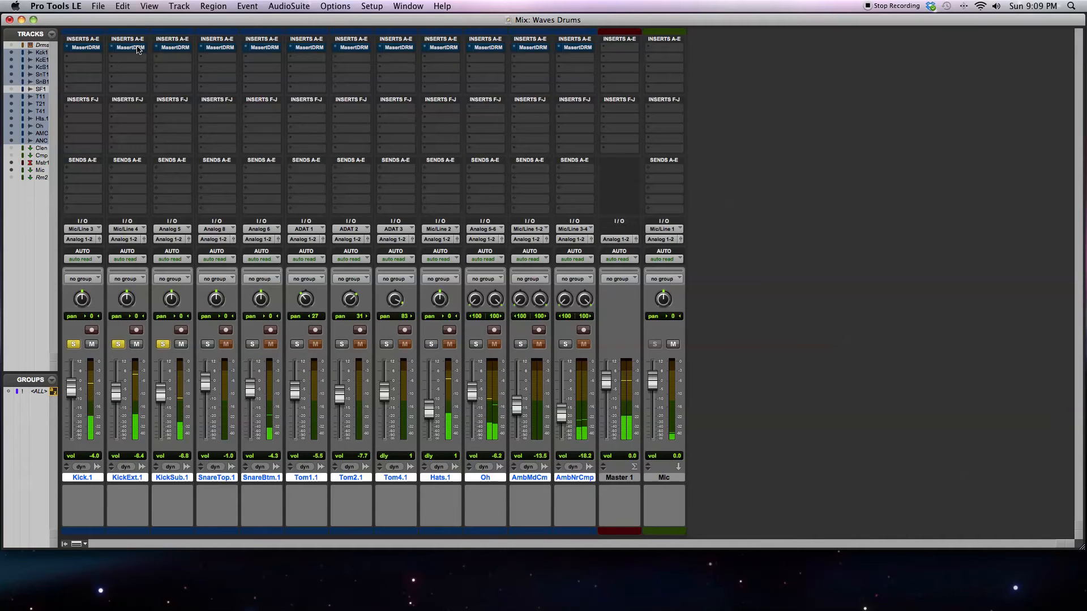
pyautogui.rightClick(137, 49)
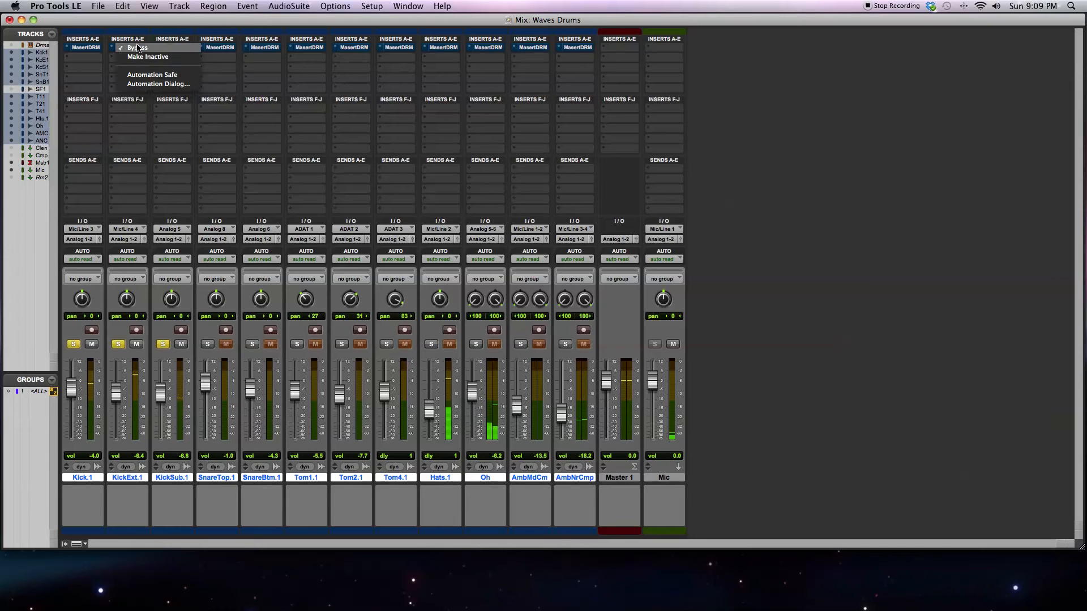
pyautogui.keyDown('alt'); pyautogui.click(138, 52); pyautogui.keyUp('alt')
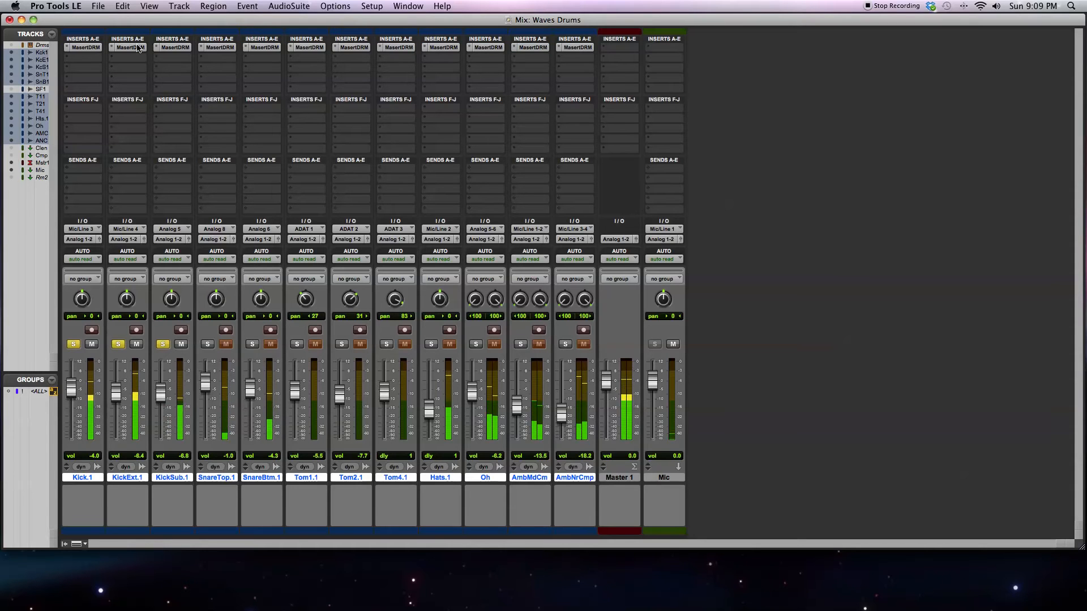
pyautogui.rightClick(137, 48)
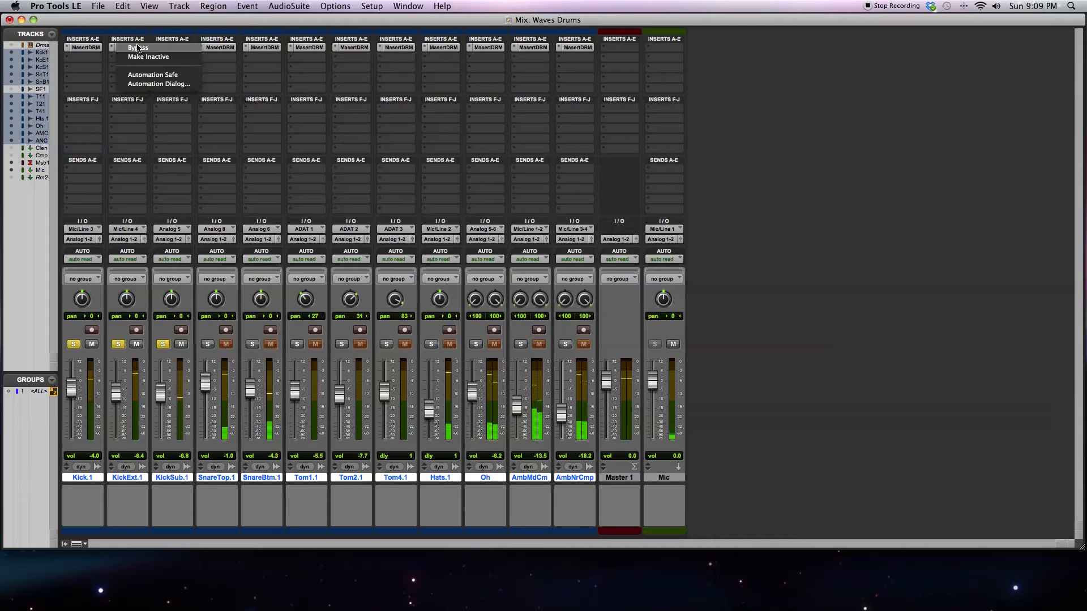
pyautogui.keyDown('alt'); pyautogui.click(139, 52); pyautogui.keyUp('alt')
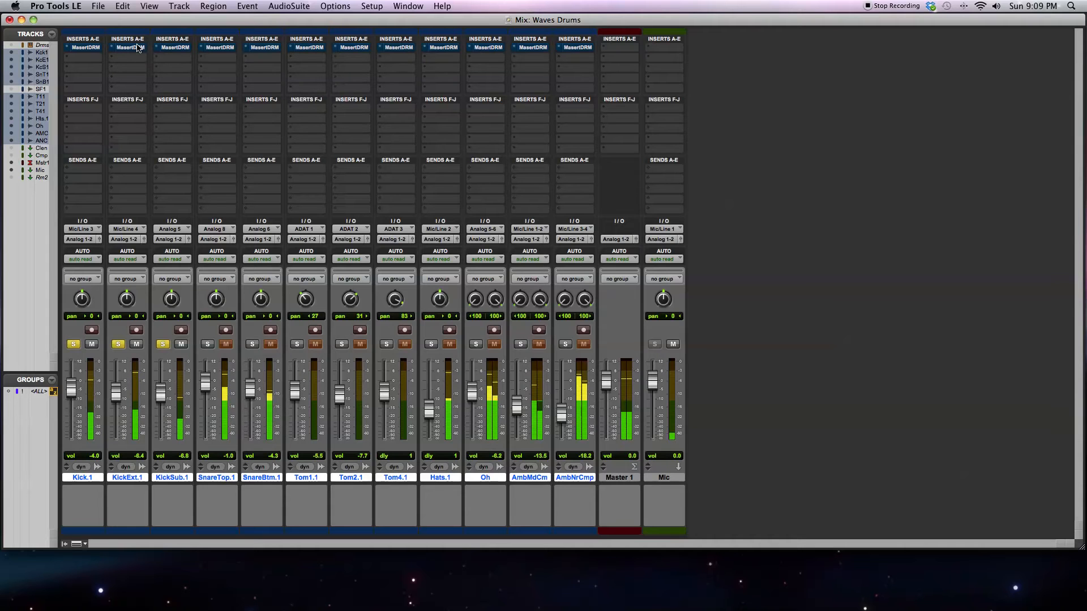
pyautogui.rightClick(137, 48)
pyautogui.keyDown('alt'); pyautogui.click(138, 52); pyautogui.keyUp('alt')
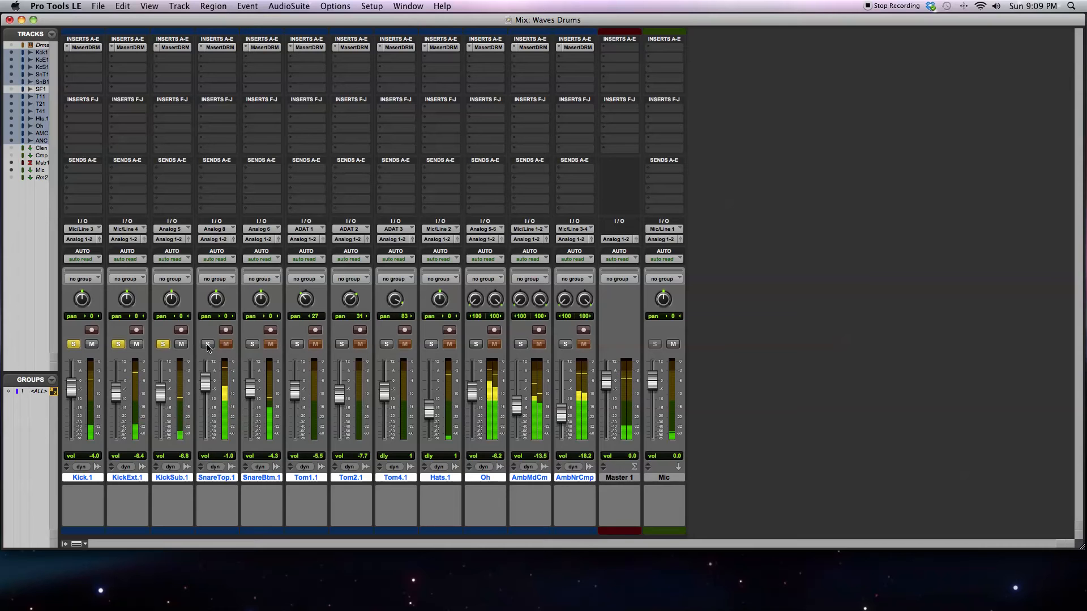
# Step: Switch the solo from the kick tracks to SnareTop.1 and SnareBtm.1, and compare them with all Maserati DRM inserts bypassed and re-enabled
pyautogui.click(207, 344)
pyautogui.click(252, 344)
pyautogui.click(162, 344)
pyautogui.click(118, 344)
pyautogui.click(73, 344)
pyautogui.rightClick(224, 50)
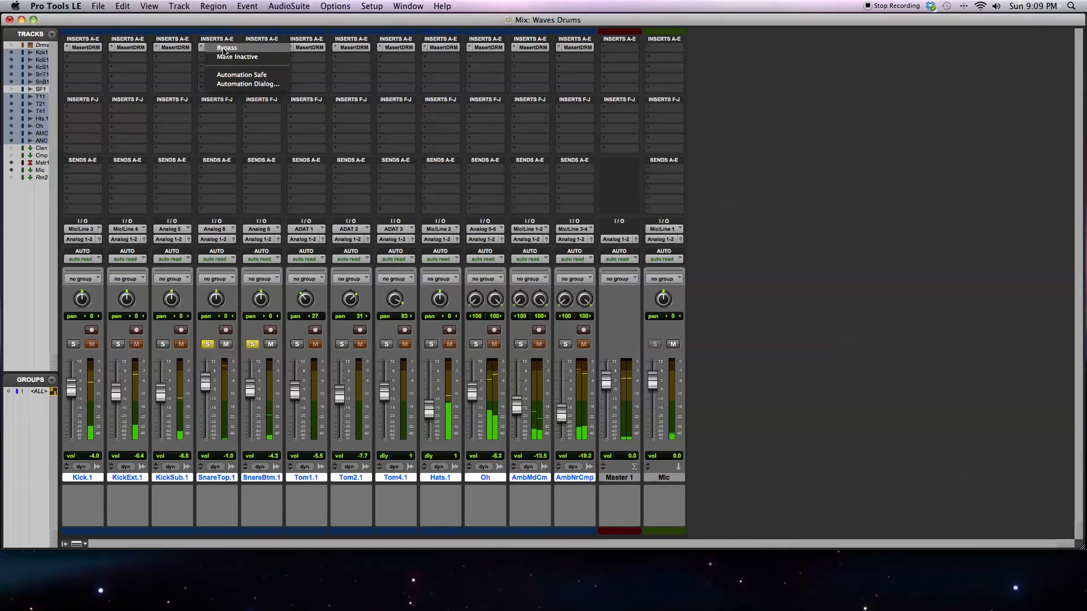
pyautogui.keyDown('alt'); pyautogui.click(225, 48); pyautogui.keyUp('alt')
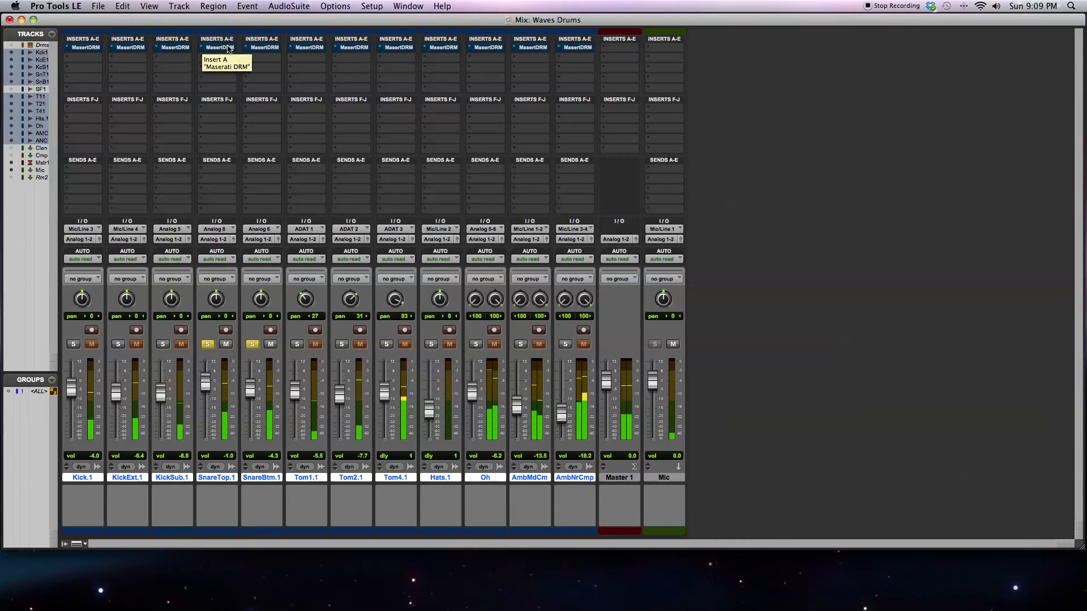
pyautogui.rightClick(228, 48)
pyautogui.keyDown('alt'); pyautogui.click(228, 48); pyautogui.keyUp('alt')
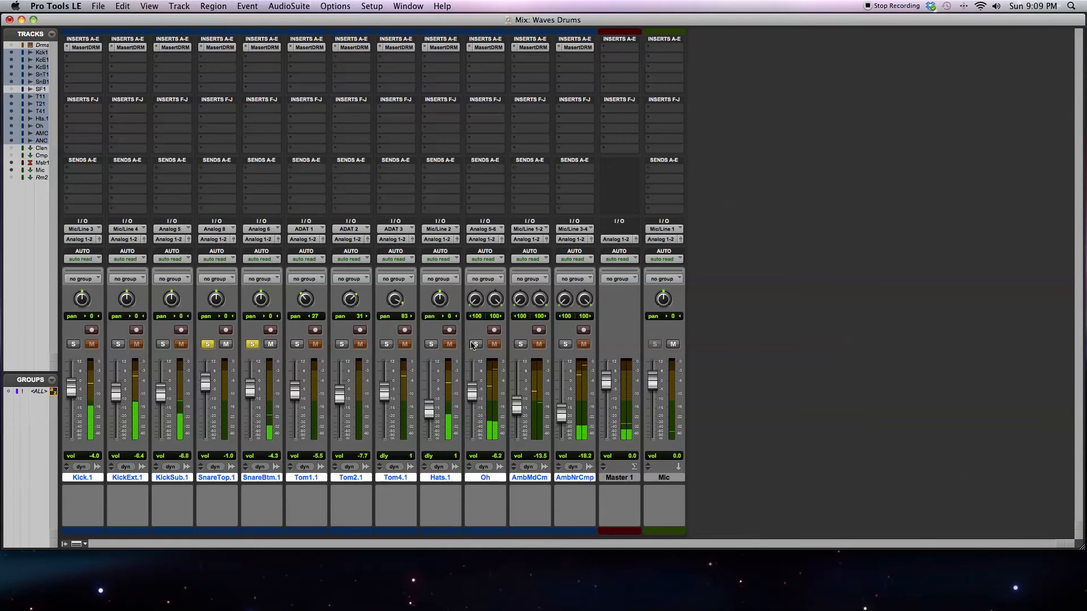
# Step: Switch the solo from the snares to Hats.1 and Oh, and compare them with all Maserati DRM inserts bypassed and re-enabled
pyautogui.click(476, 344)
pyautogui.click(431, 344)
pyautogui.click(252, 344)
pyautogui.click(207, 344)
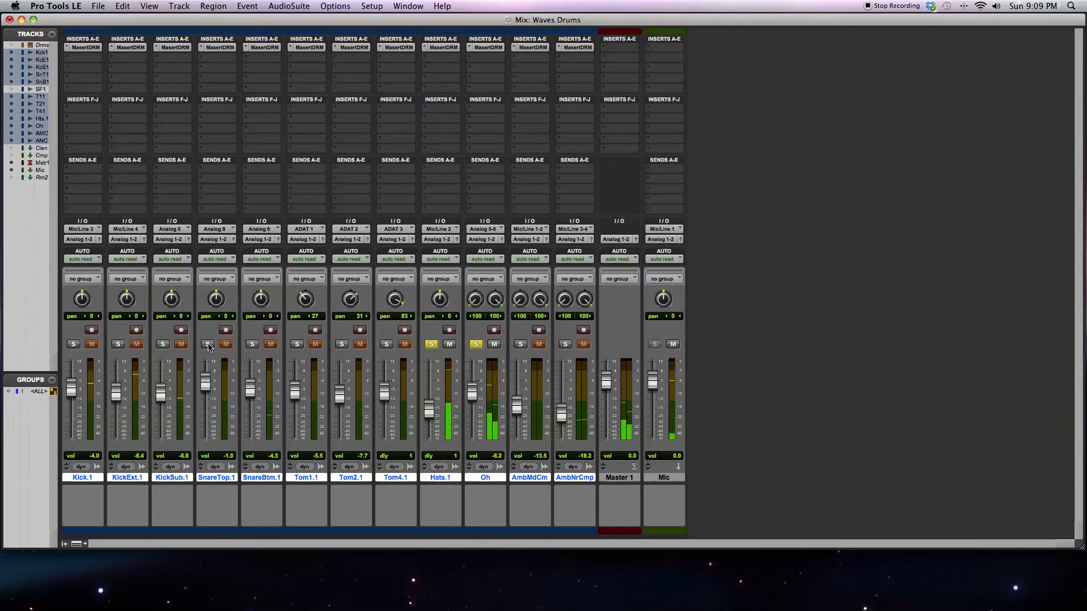
pyautogui.rightClick(447, 48)
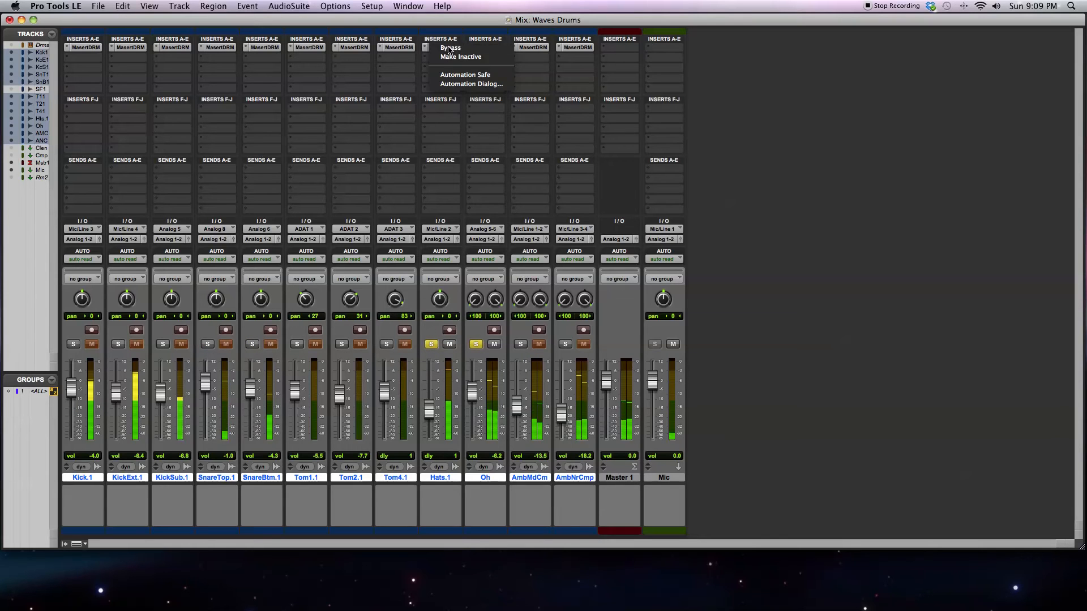
pyautogui.click(448, 48)
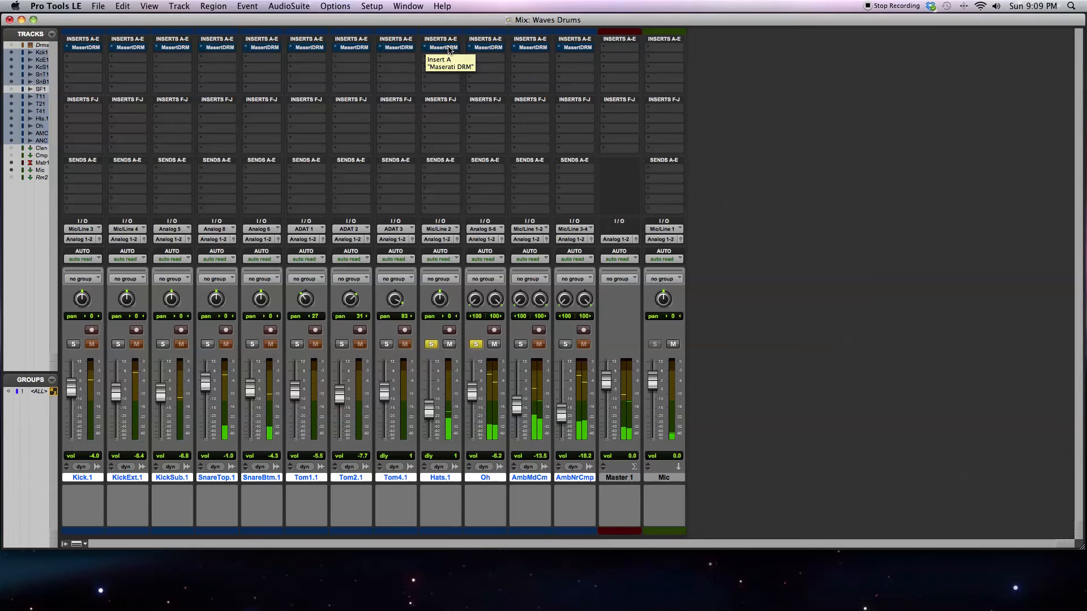
pyautogui.rightClick(449, 49)
pyautogui.click(456, 55)
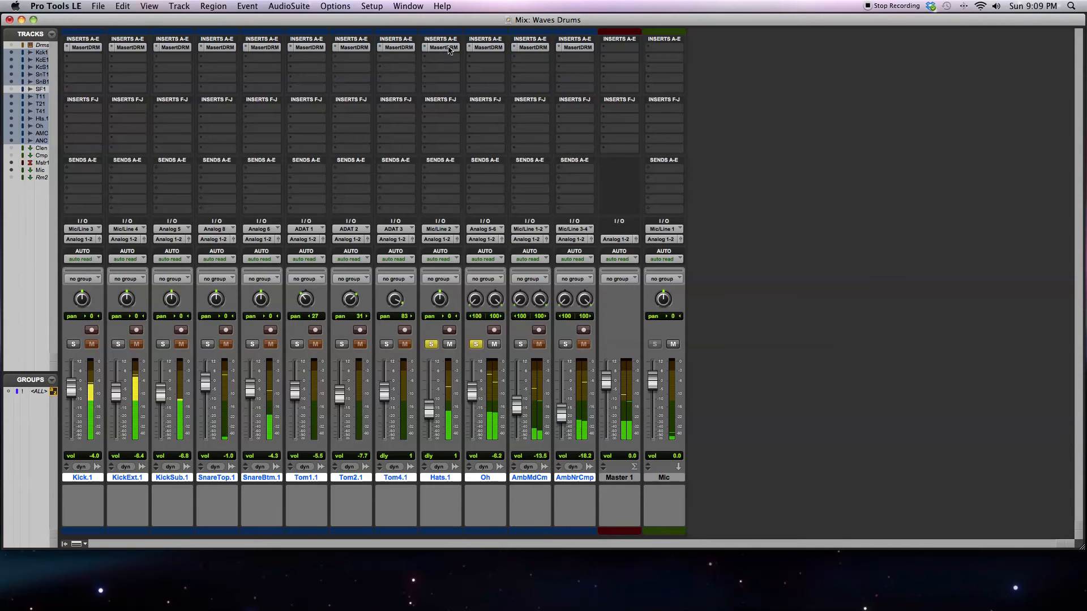
# Step: Switch the solo from Hats.1 and Oh to AmbMdCm and AmbNrCmp, and compare them with all Maserati DRM inserts bypassed and re-enabled
pyautogui.click(521, 344)
pyautogui.click(565, 344)
pyautogui.click(475, 344)
pyautogui.click(432, 344)
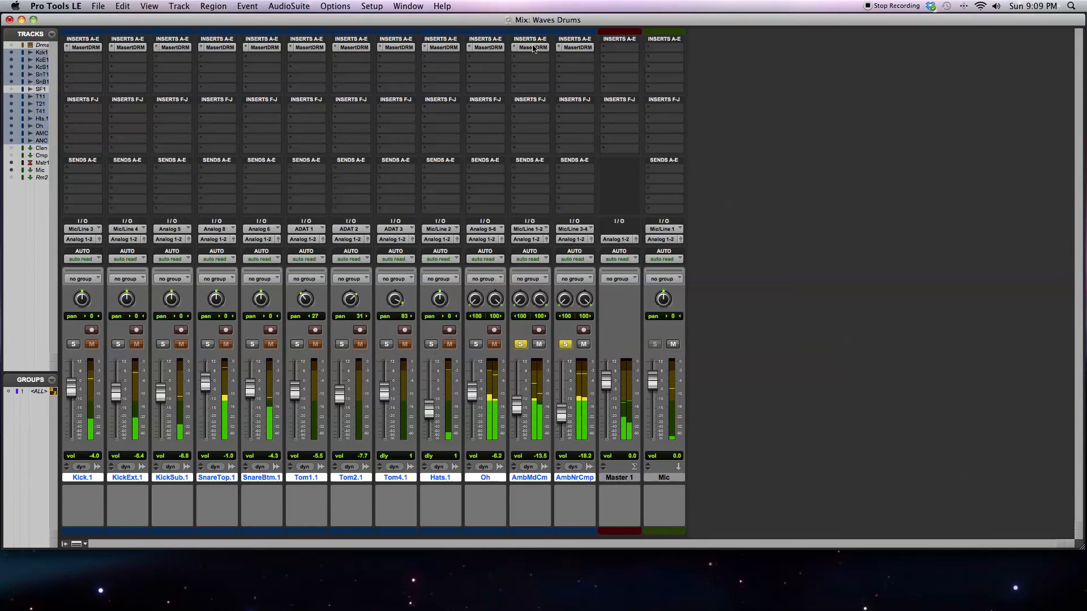
pyautogui.rightClick(532, 47)
pyautogui.click(539, 48)
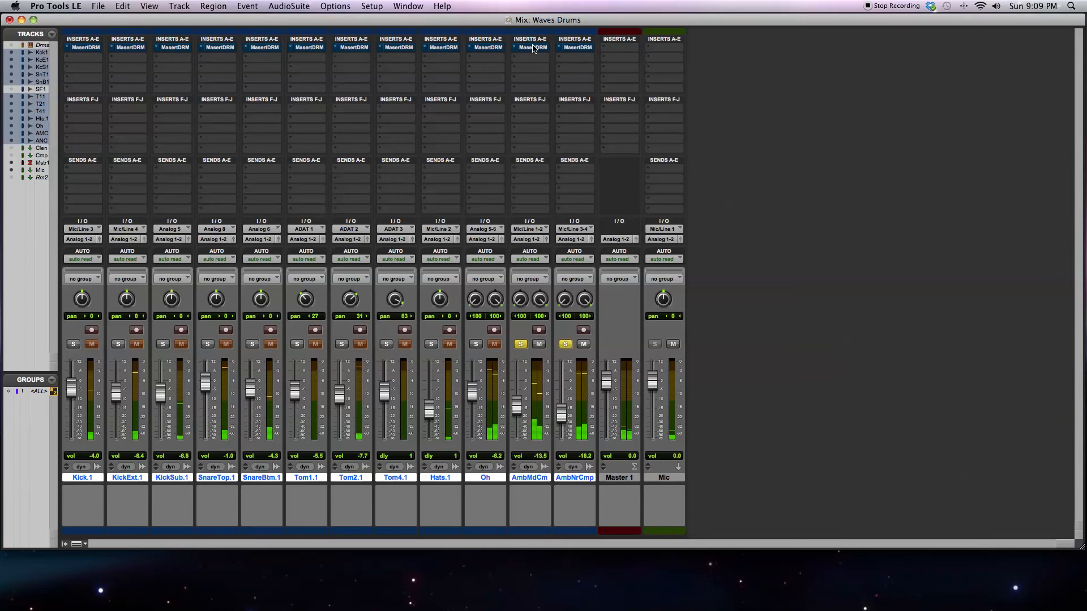
pyautogui.rightClick(533, 48)
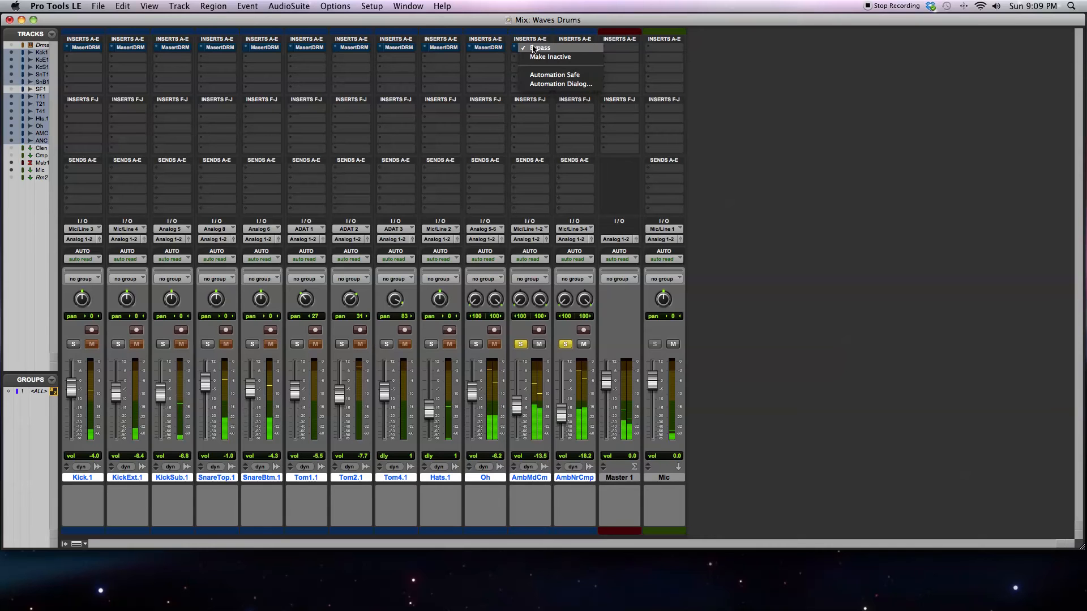
pyautogui.click(534, 48)
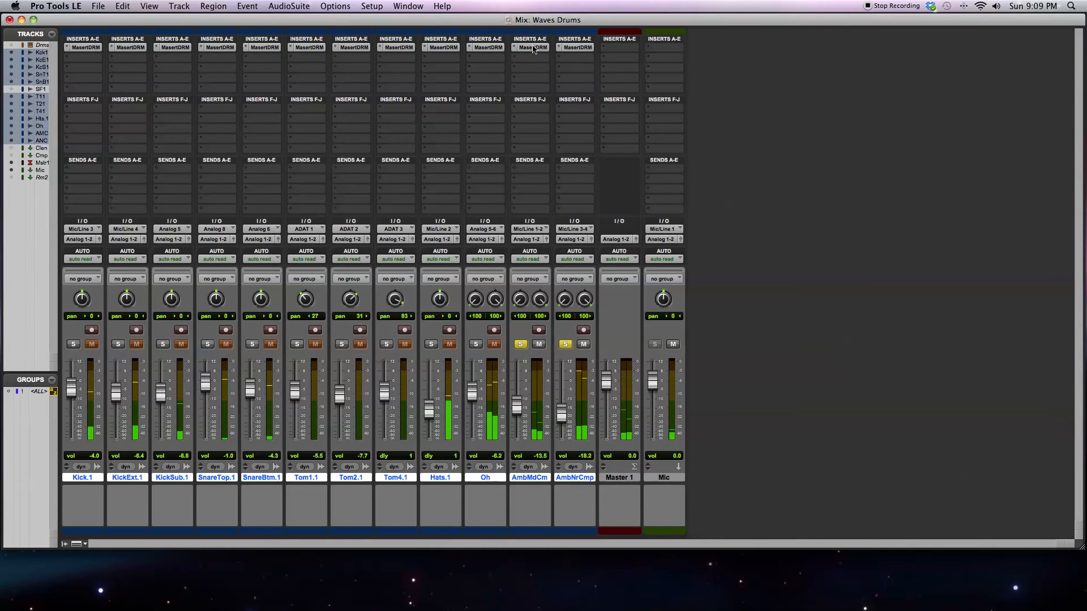
# Step: Solo Tom1.1, Tom2.1 and Tom4.1 in place of AmbMdCm and AmbNrCmp, and clear all solos to restore the full mix
pyautogui.click(385, 344)
pyautogui.click(341, 344)
pyautogui.click(297, 344)
pyautogui.click(521, 345)
pyautogui.click(565, 345)
pyautogui.click(386, 344)
pyautogui.click(341, 345)
pyautogui.click(297, 344)
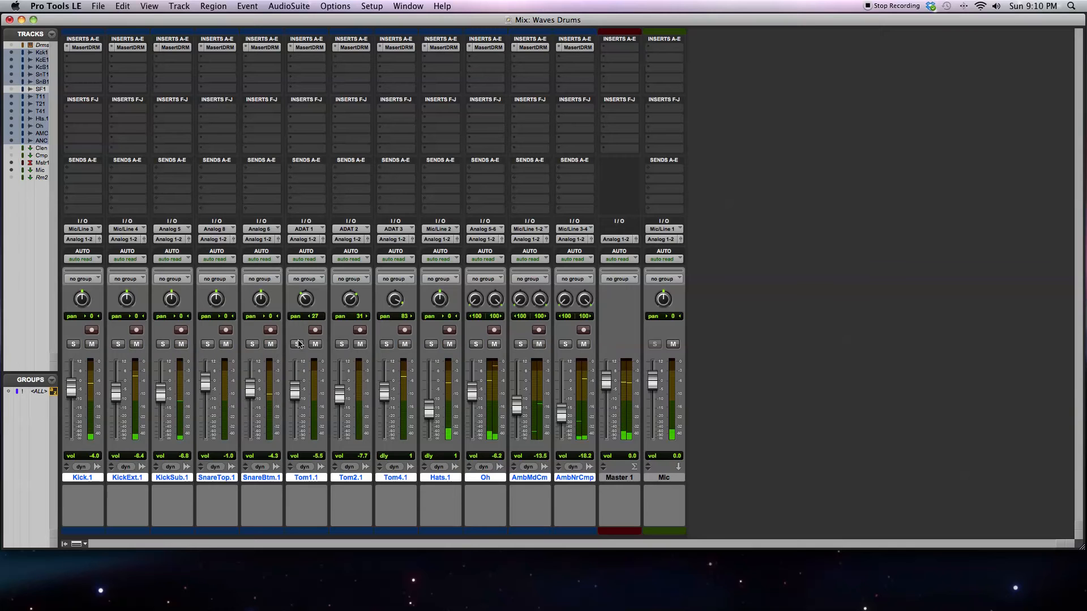
# Step: Open the Maserati DRM on Kick.1, lower its Sensitivity slightly, and select the Output control
pyautogui.click(88, 47)
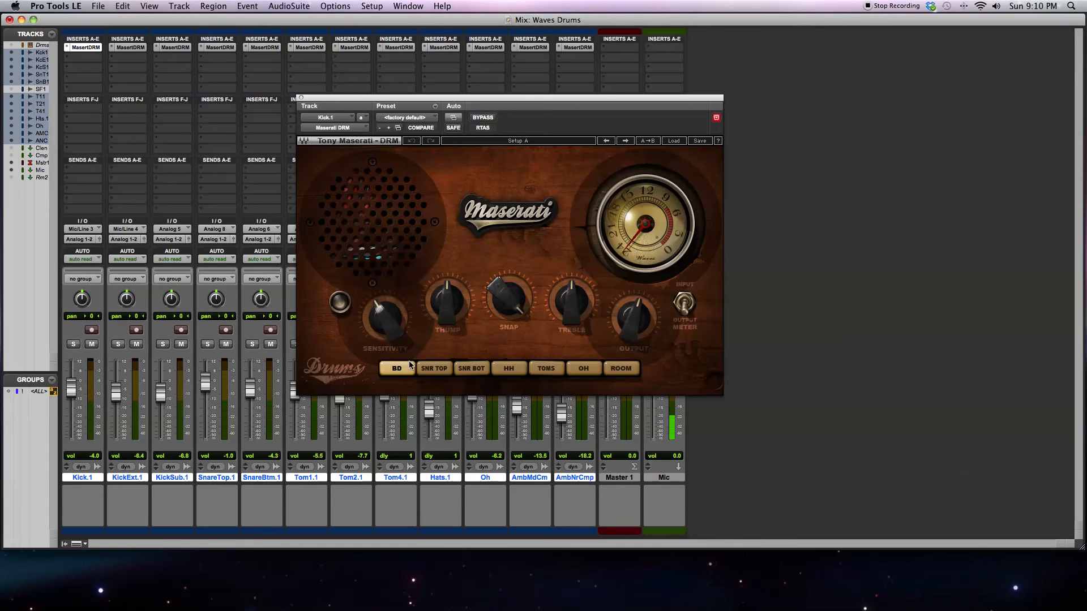
pyautogui.click(367, 319)
pyautogui.moveTo(382, 320)
pyautogui.moveTo(453, 310)
pyautogui.click(388, 327)
pyautogui.moveTo(640, 323)
pyautogui.moveTo(374, 313); pyautogui.dragTo(375, 327)
pyautogui.click(647, 322)
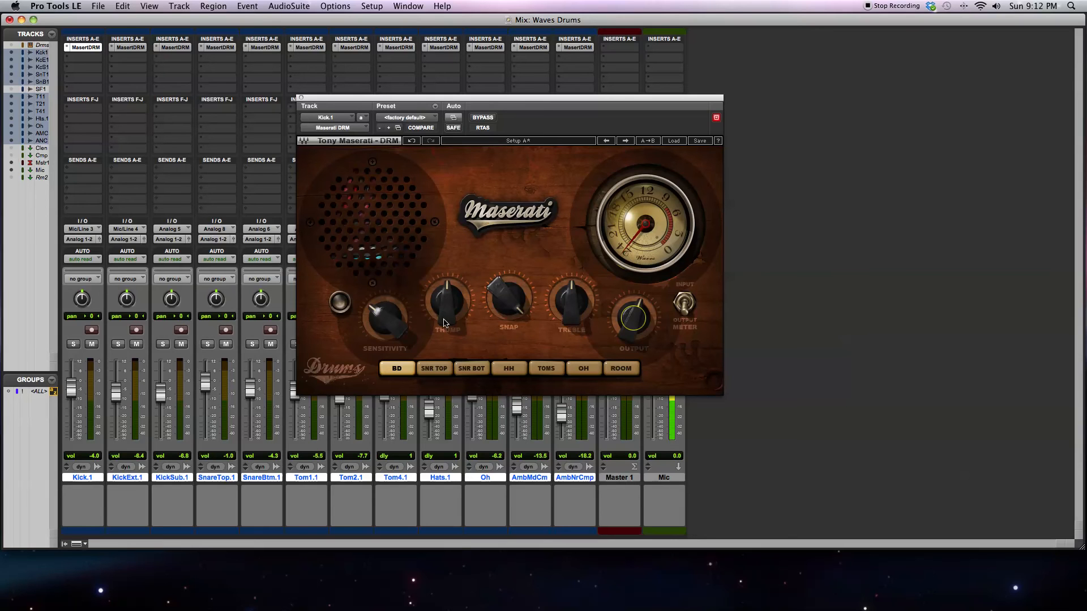
# Step: Inspect the Maserati DRM mode and knob settings on SnareBtm.1, Hats.1, Tom4.1 and AmbNrCmp
pyautogui.click(261, 47)
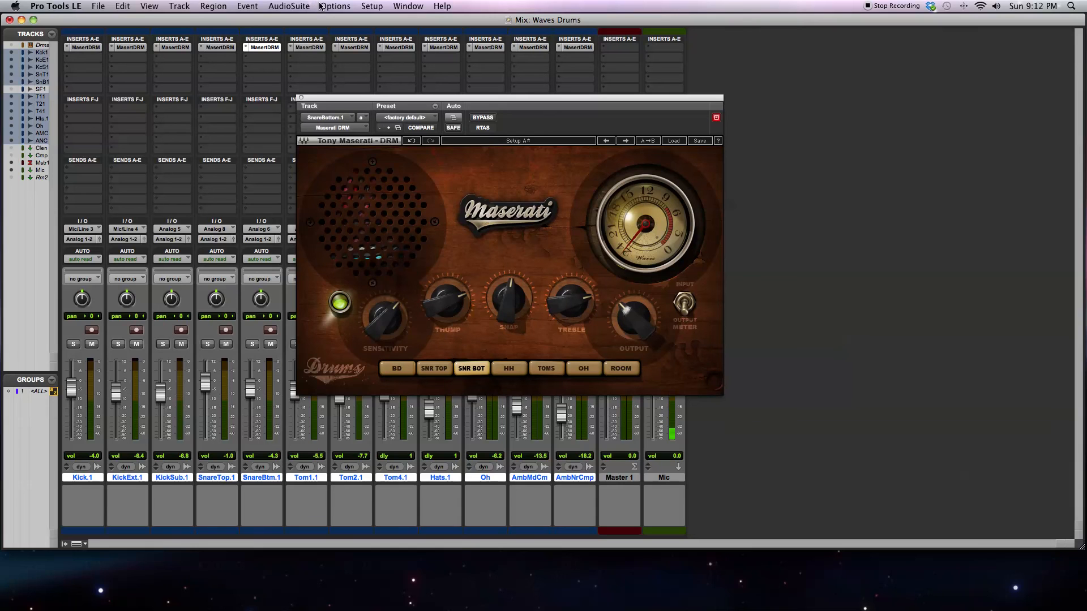
pyautogui.click(435, 48)
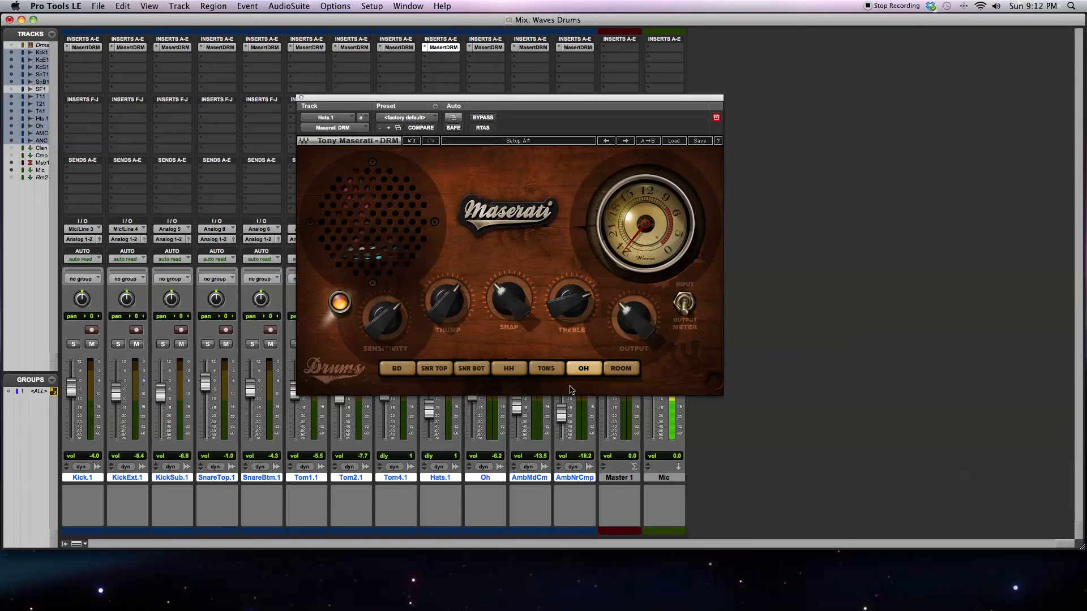
pyautogui.click(399, 47)
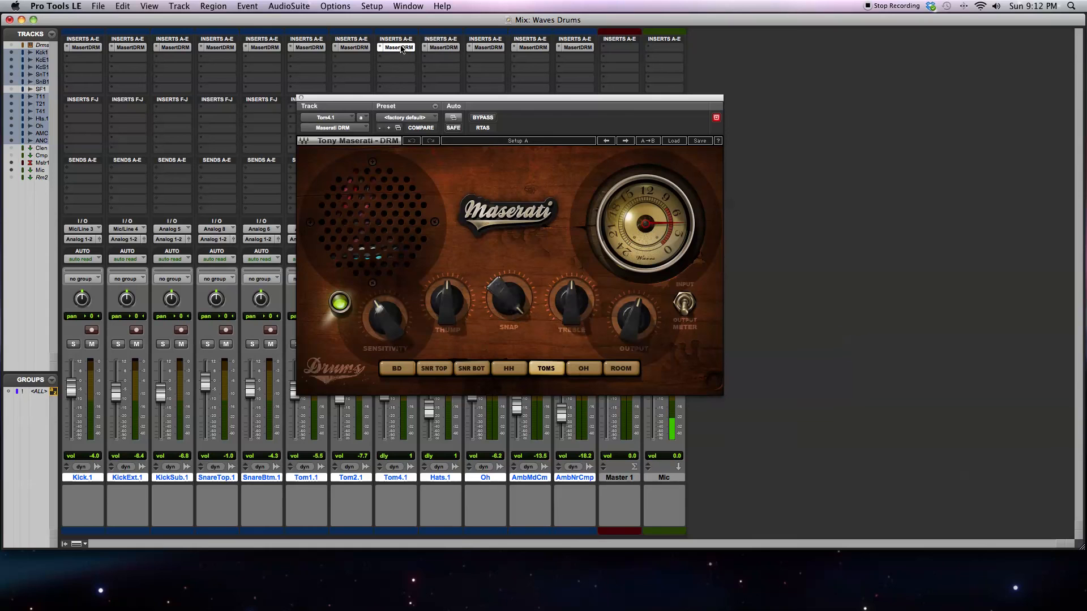
pyautogui.click(578, 48)
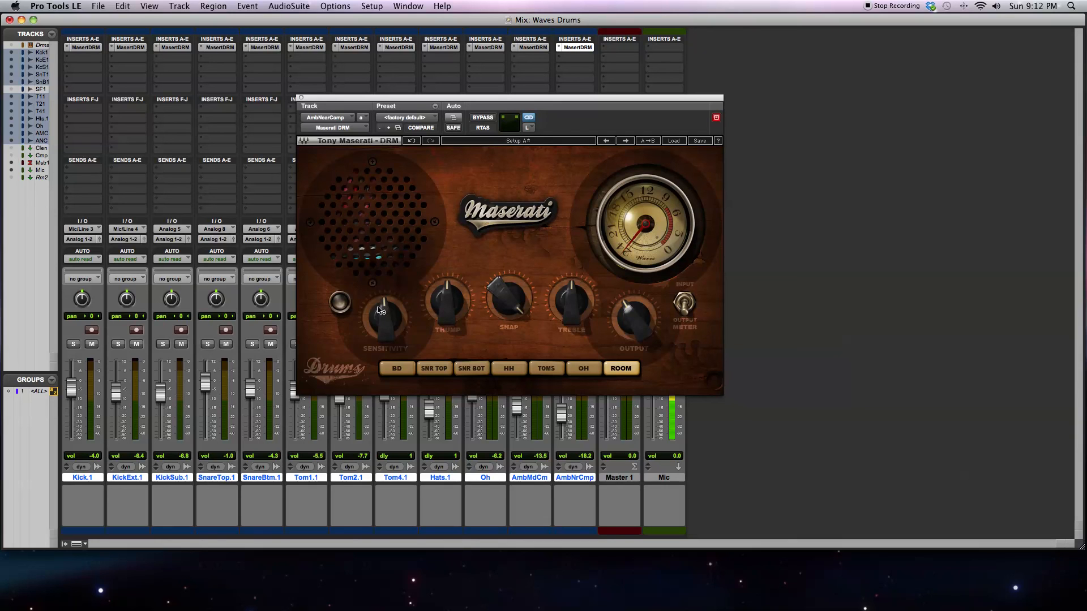
# Step: Browse the Maserati DRM factory presets on AmbNrCmp, including the OH and MISC categories
pyautogui.click(673, 141)
pyautogui.moveTo(689, 186)
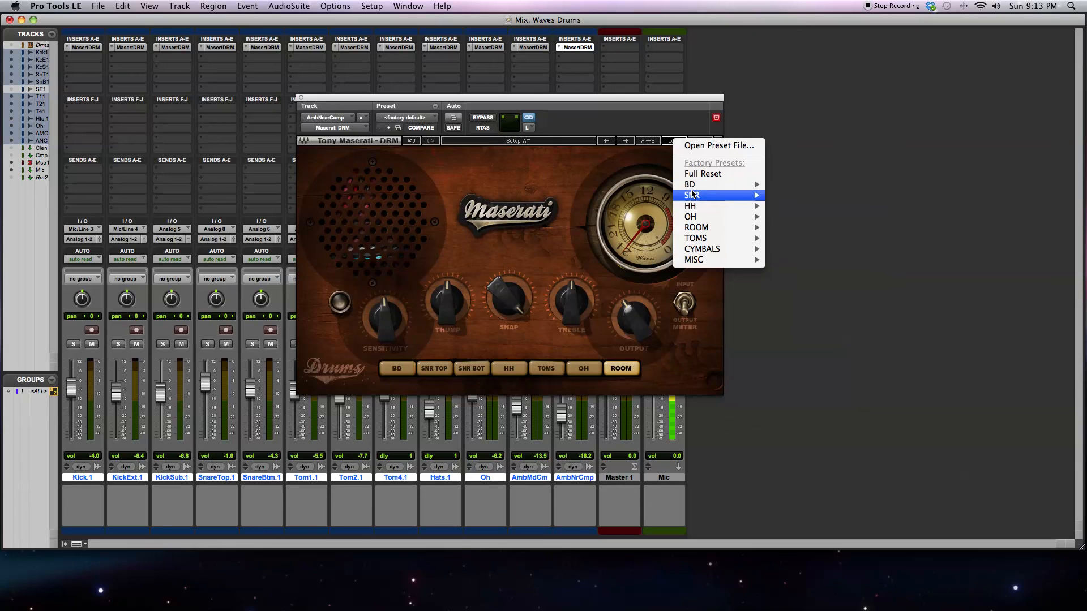
pyautogui.moveTo(691, 211)
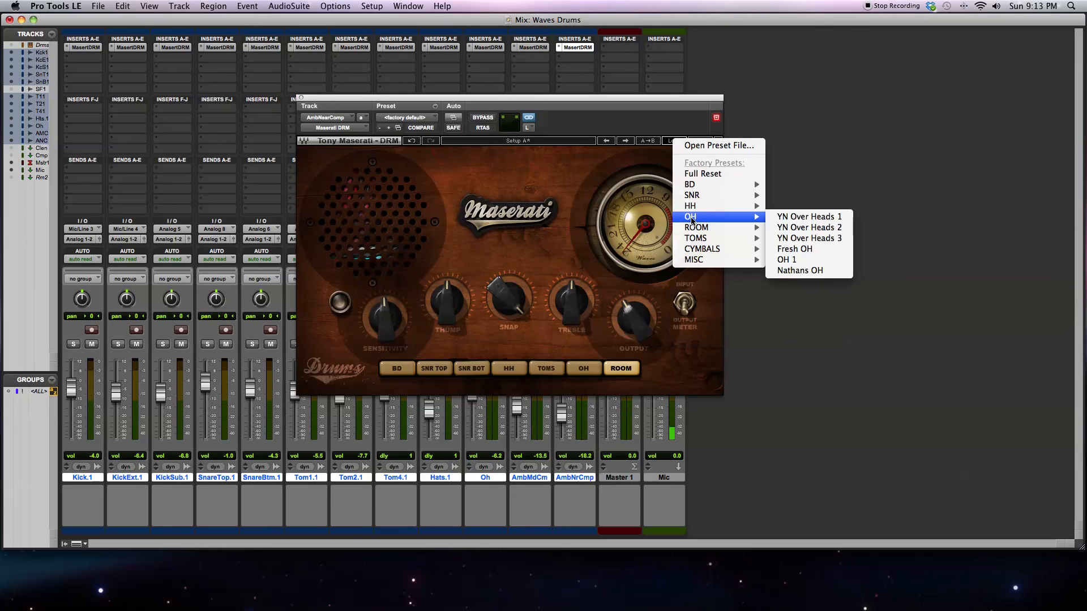
pyautogui.moveTo(703, 251)
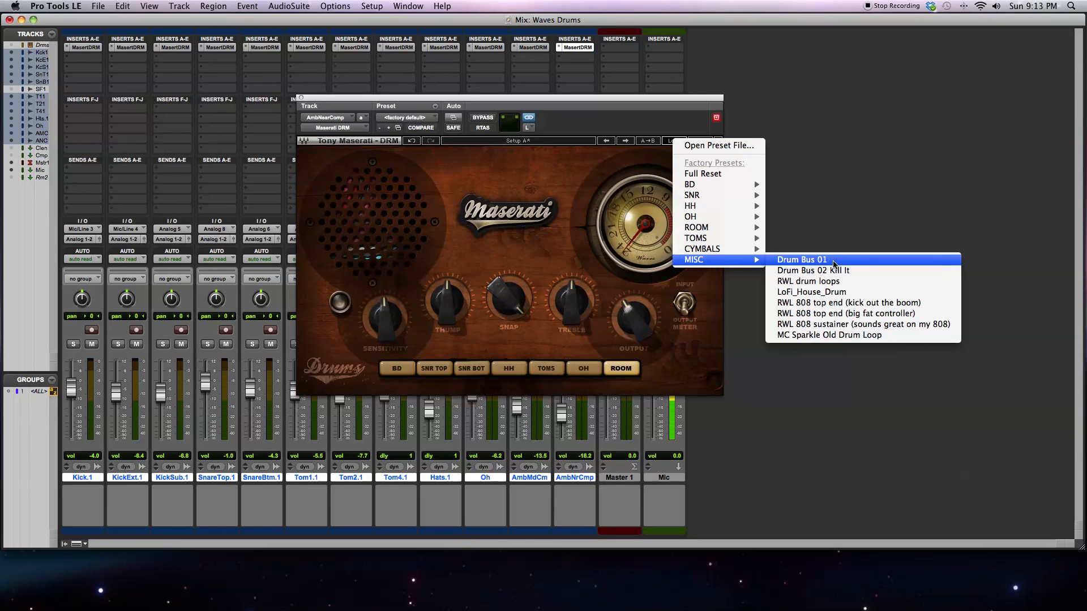
pyautogui.click(810, 272)
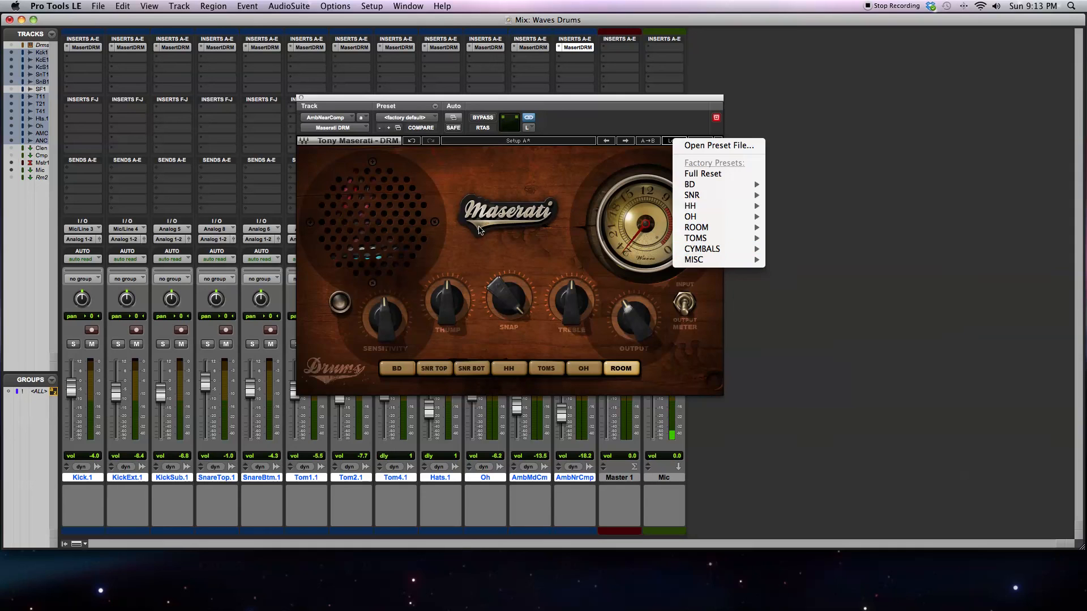